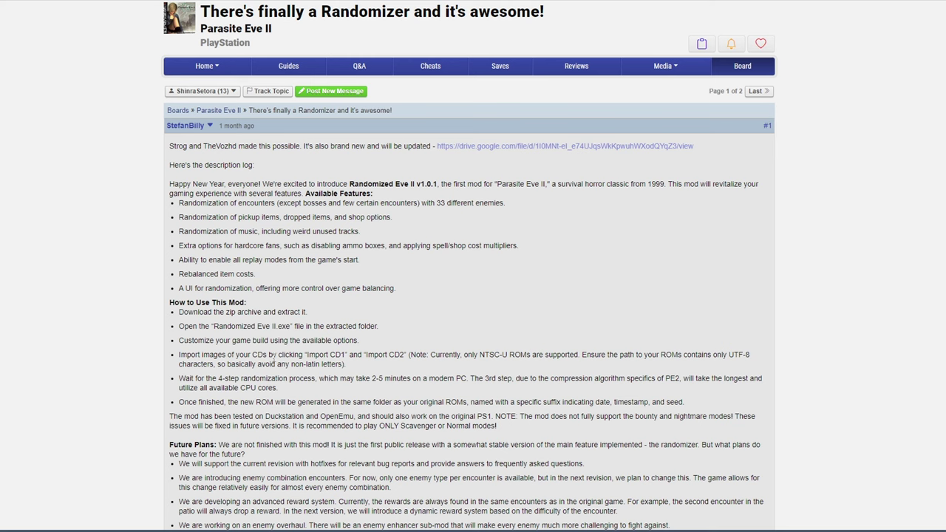
Read the Randomized Eve II forum post, covering its features, usage instructions and Future Plans section.
scroll(274, 360, down, 2)
scroll(274, 357, down, 2)
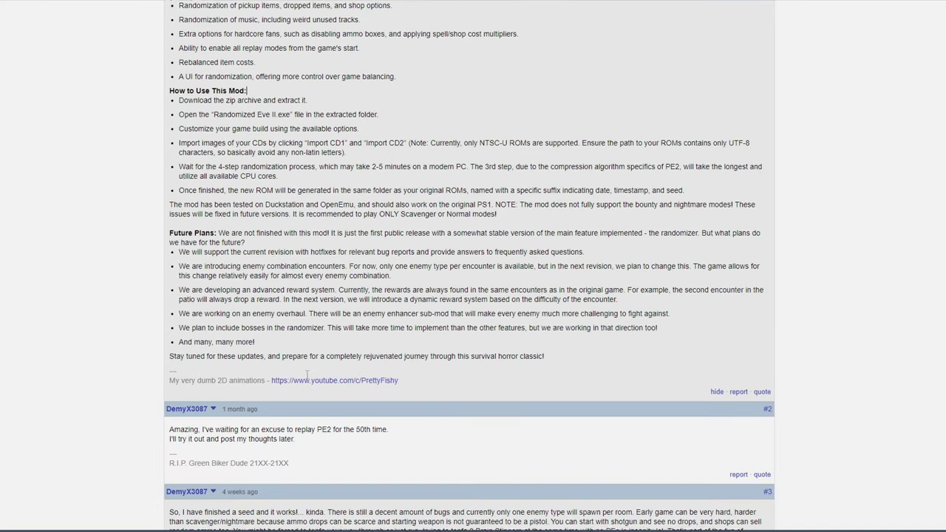
drag(275, 345, 170, 232)
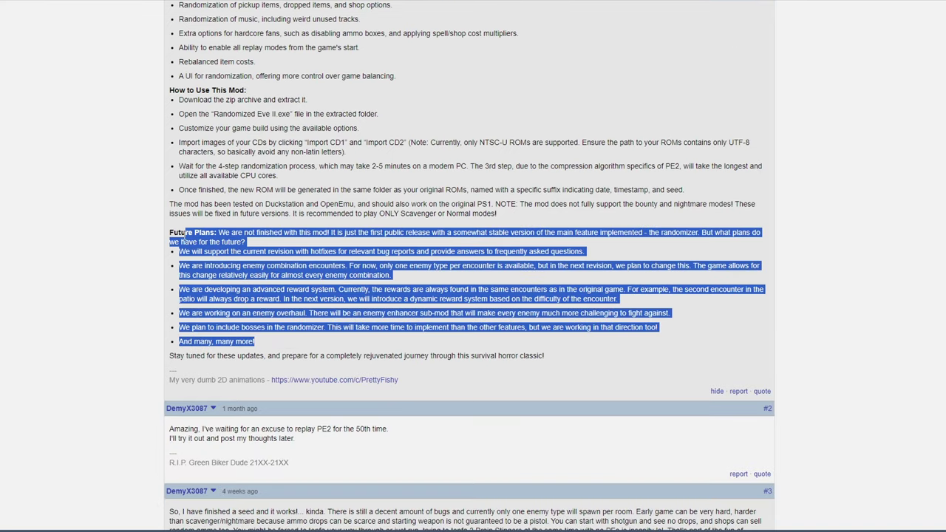
click(338, 290)
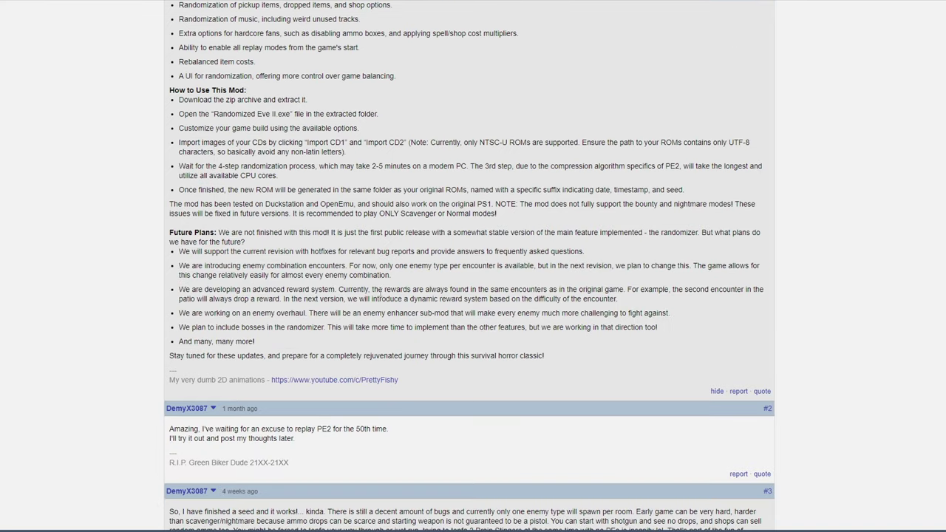
scroll(332, 309, up, 5)
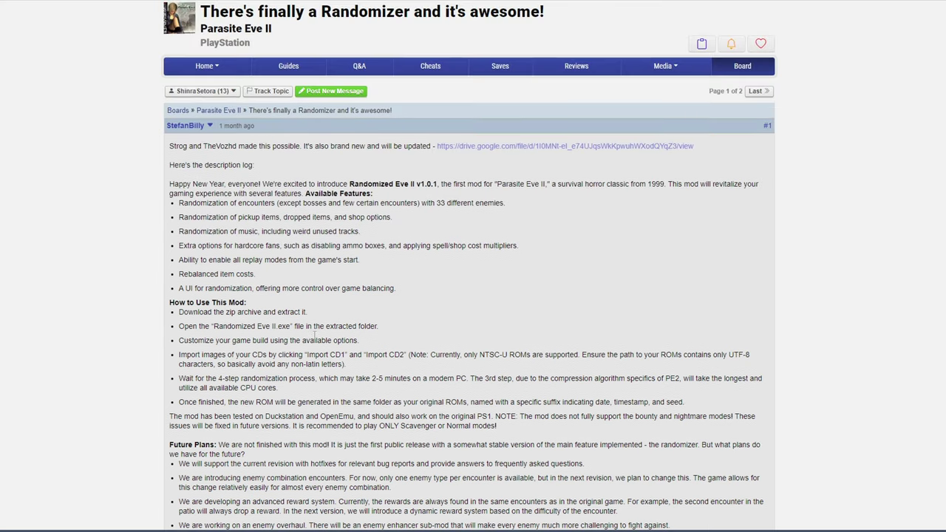
scroll(316, 336, down, 2)
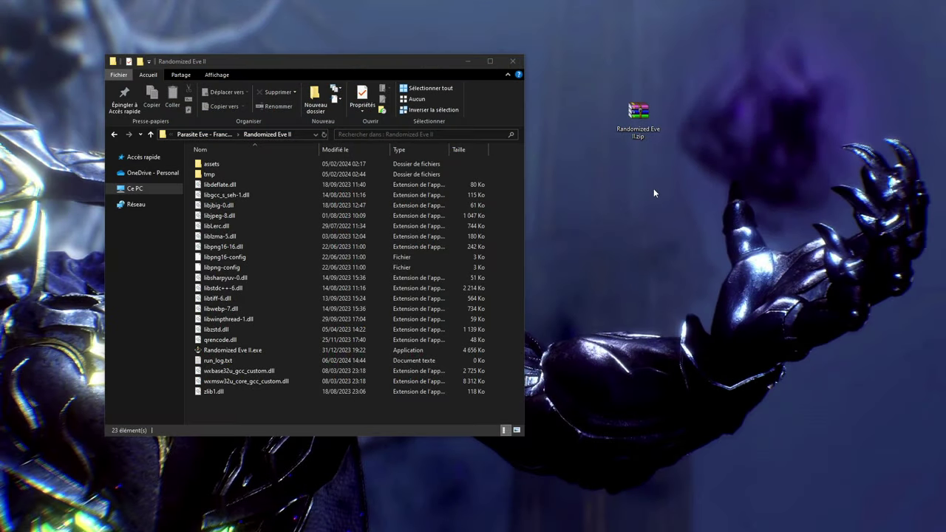
Launch Randomized Eve II.exe from the extracted folder and move its window further up the desktop.
drag(597, 68, 662, 166)
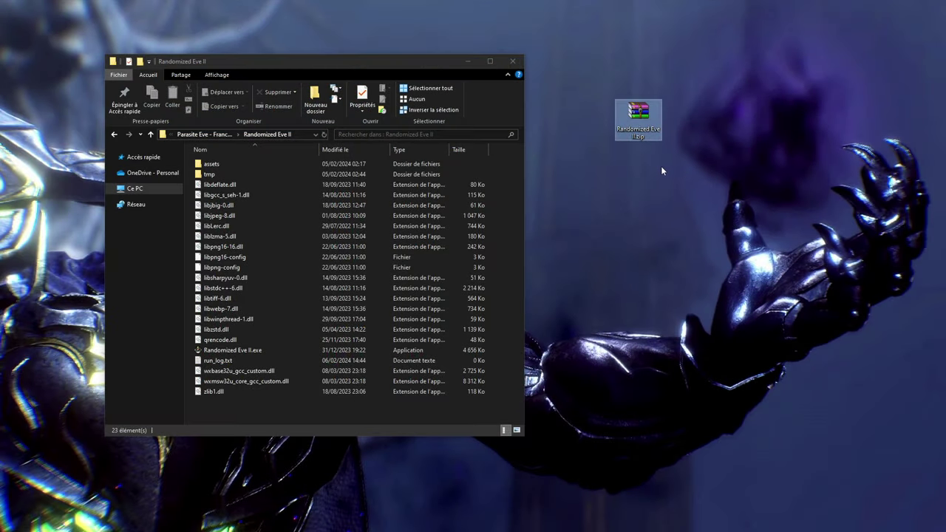
click(659, 167)
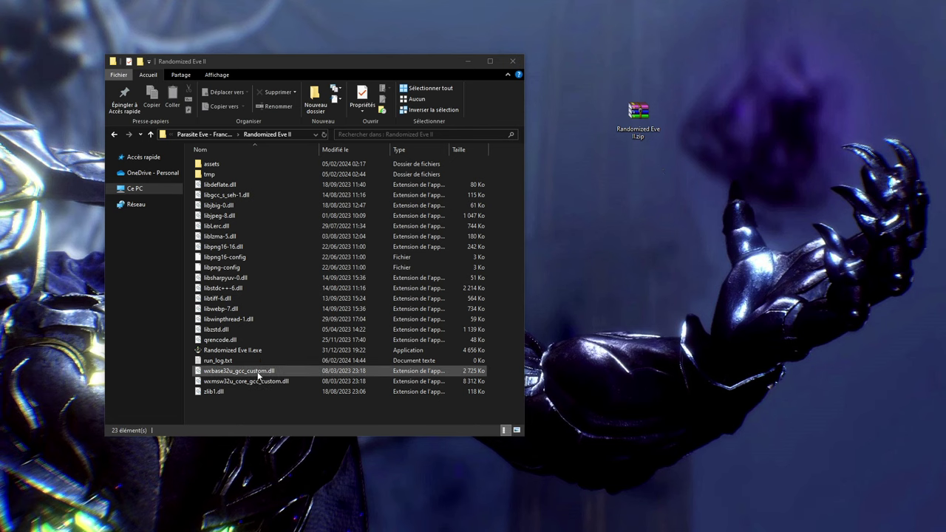
click(242, 401)
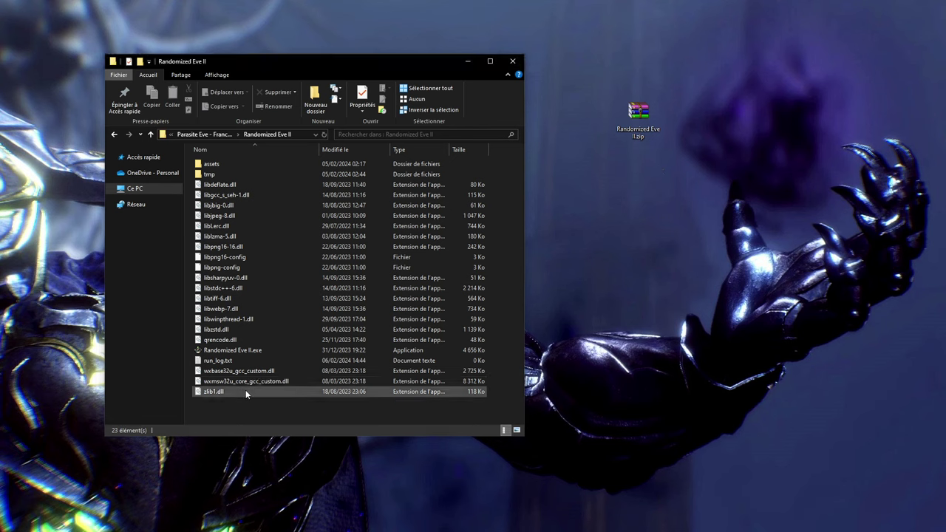
double_click(248, 351)
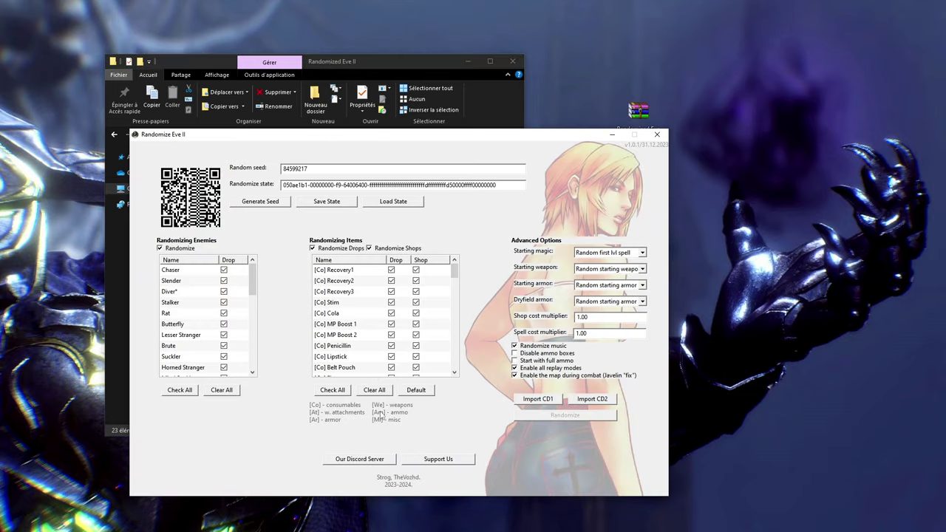
drag(478, 136, 529, 73)
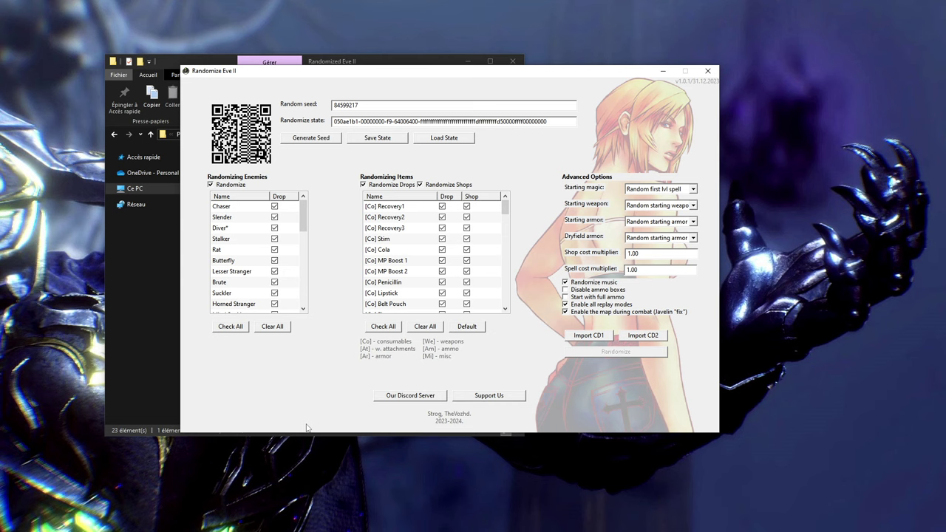
Turn off enemy randomization and set the starting weapon to Mongoose.
click(212, 188)
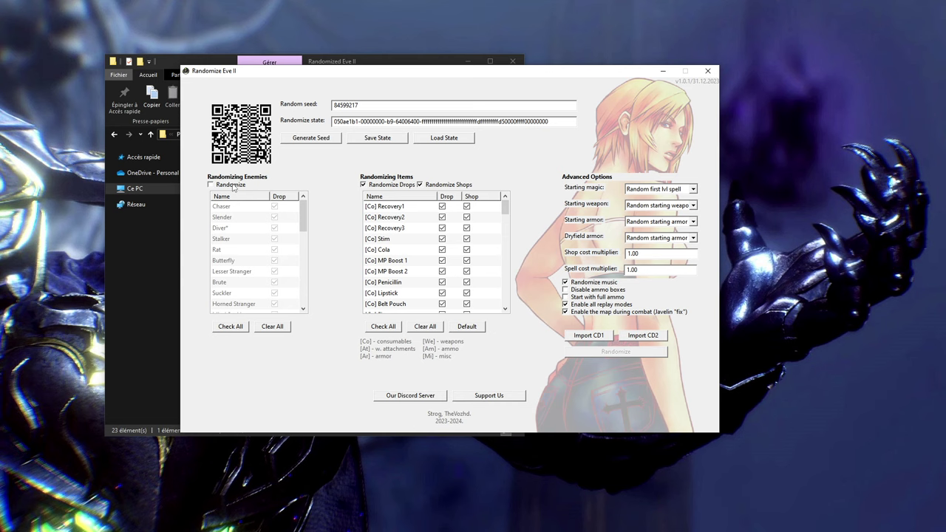
click(668, 207)
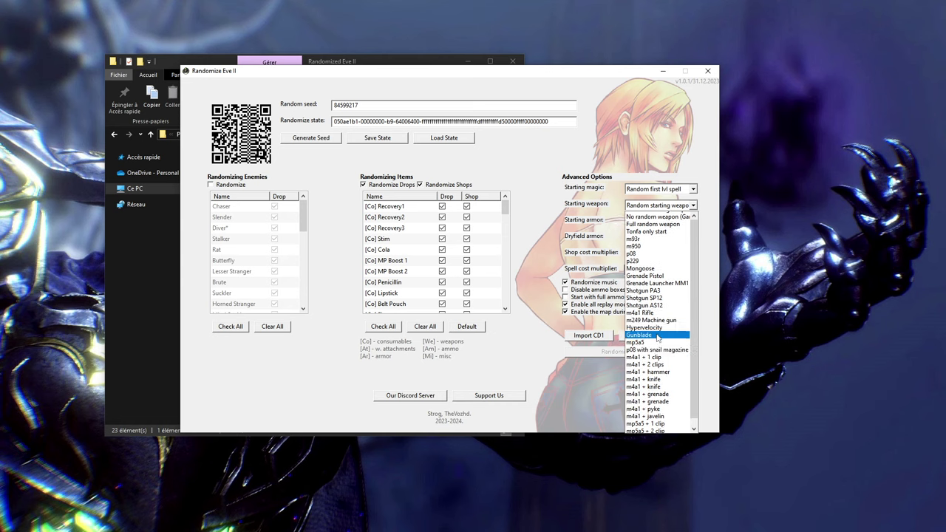
click(547, 226)
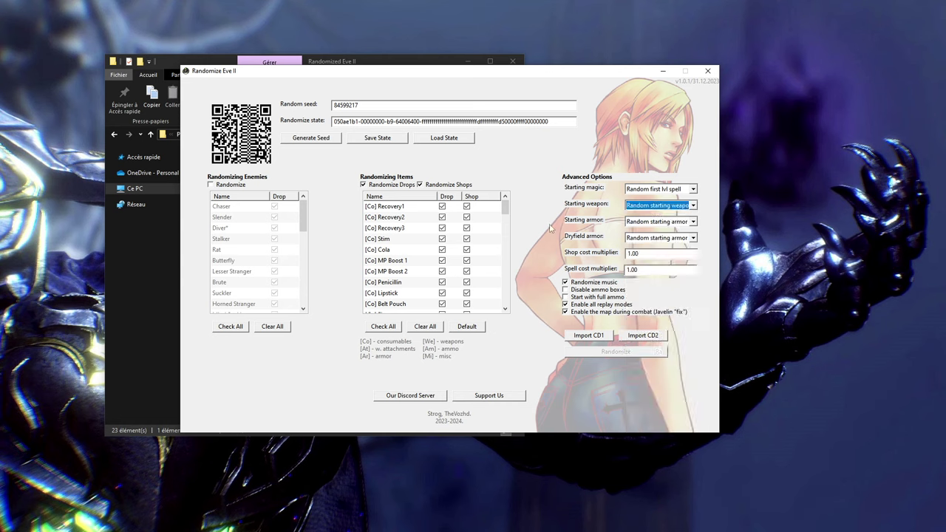
click(668, 224)
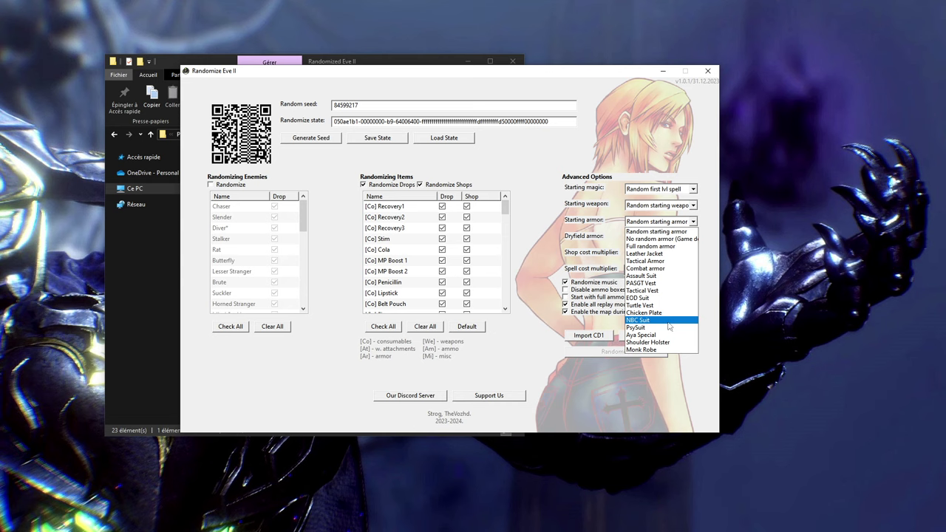
click(650, 275)
click(679, 205)
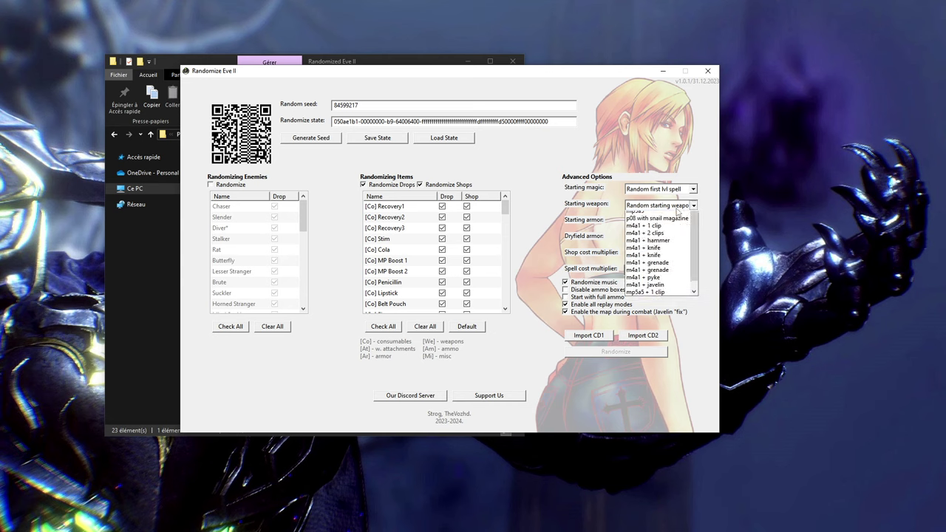
click(654, 274)
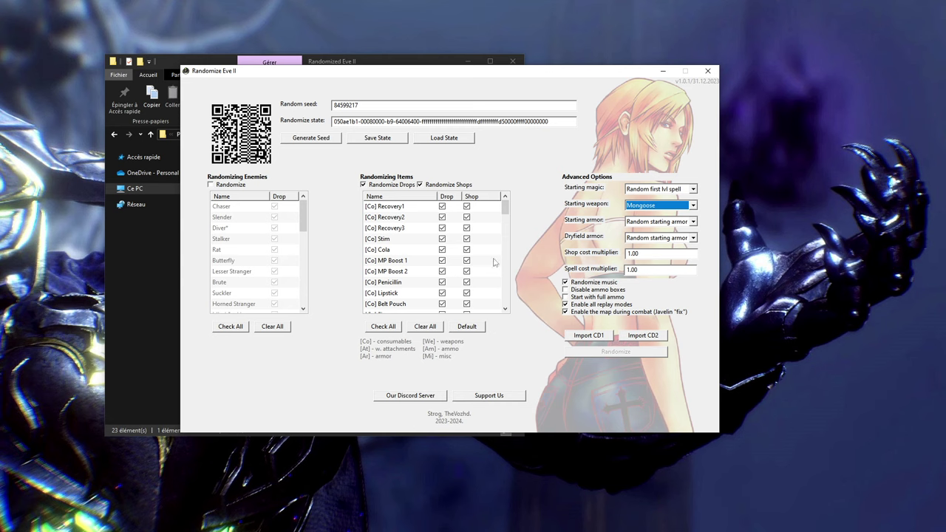
Examine the available choices for starting weapon, starting armor and Dryfield armor.
click(663, 207)
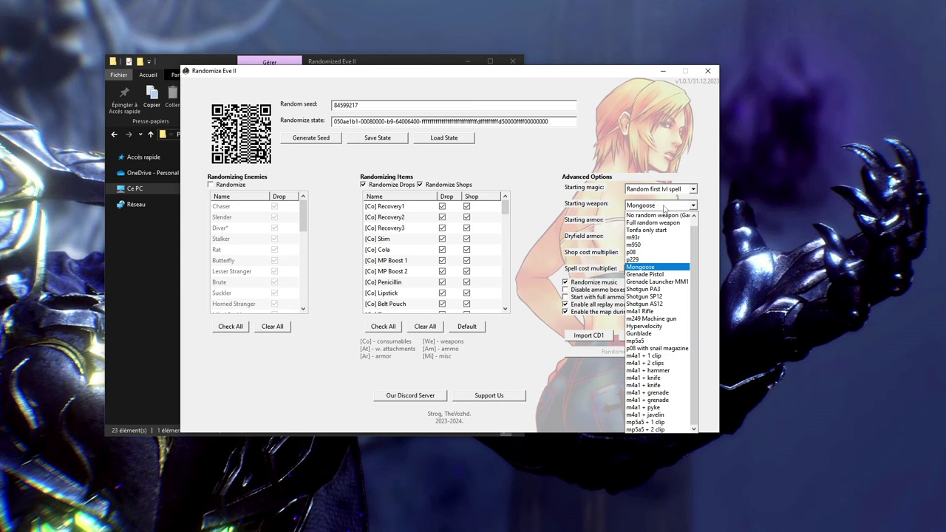
click(663, 207)
click(664, 207)
click(663, 207)
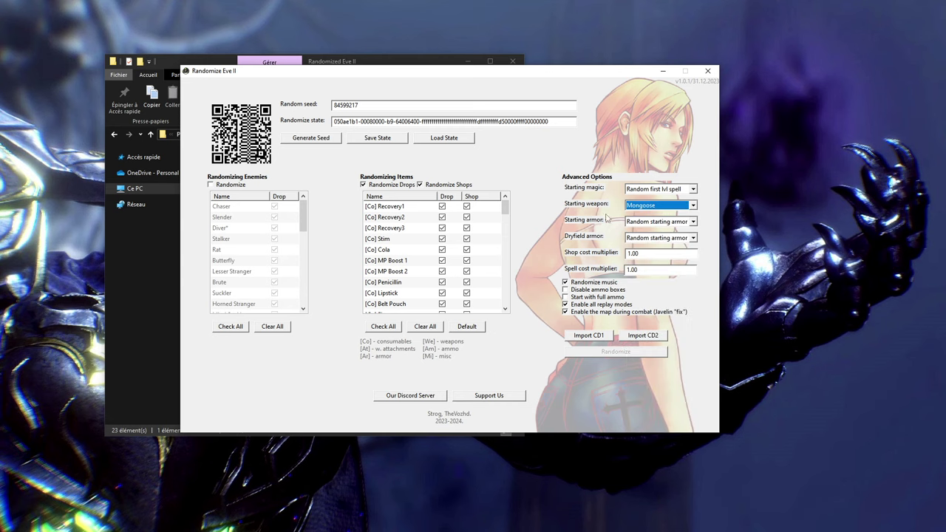
click(659, 222)
click(579, 224)
click(650, 237)
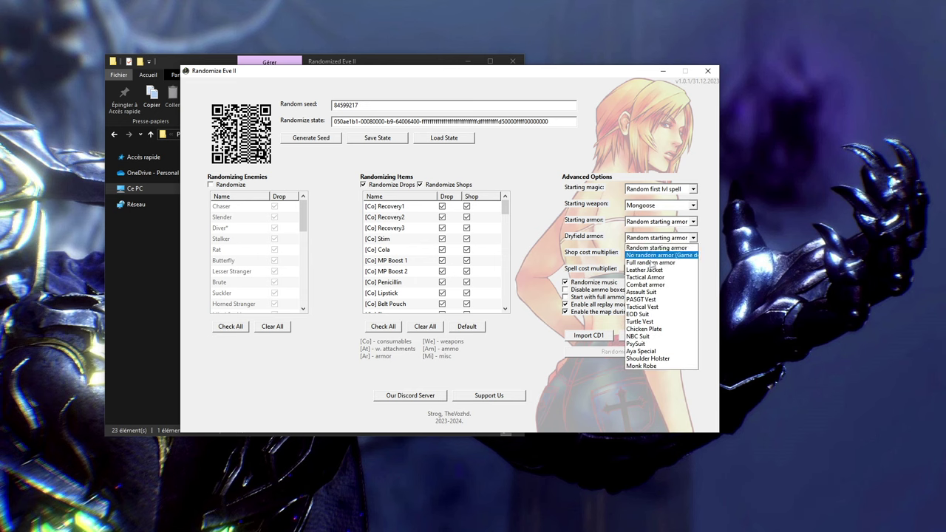
click(595, 228)
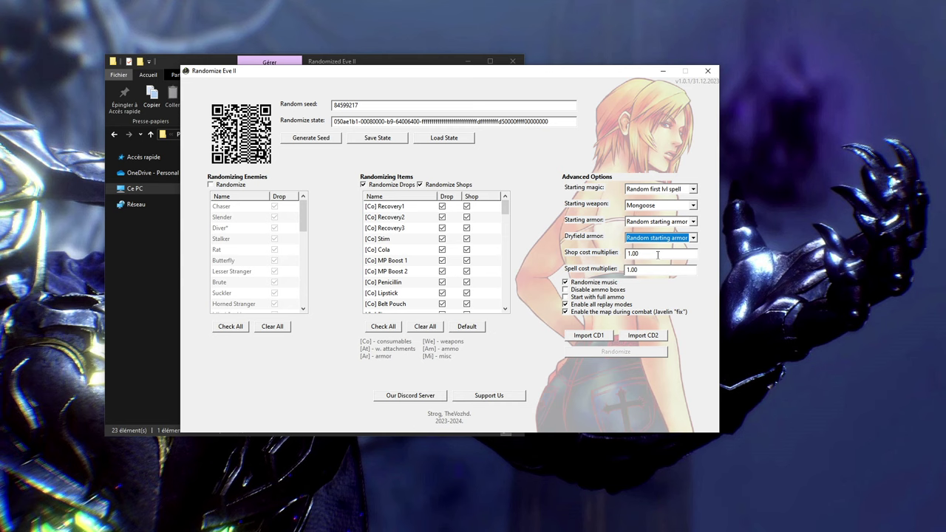
Examine the shop and spell cost multipliers, and look through the starting magic choices, selecting Random first lvl spell.
drag(657, 256, 629, 255)
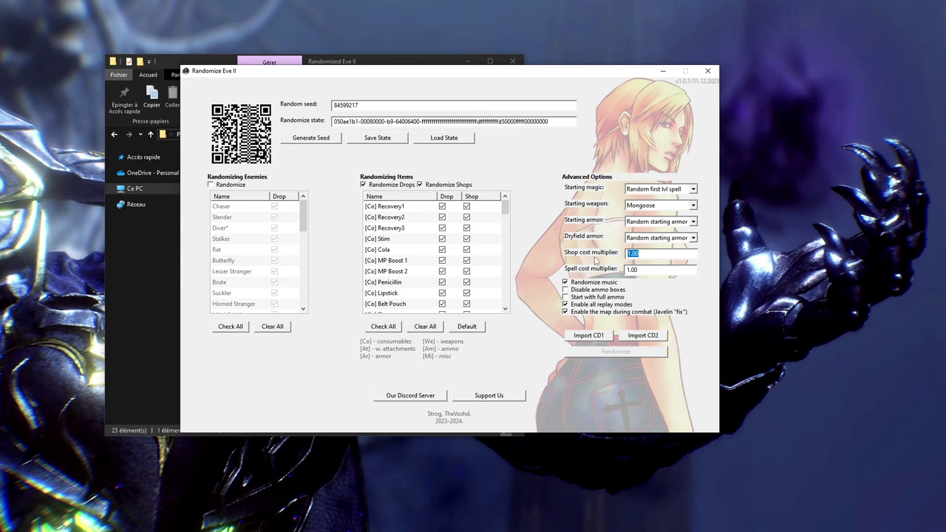
click(653, 253)
drag(644, 270, 612, 269)
click(644, 269)
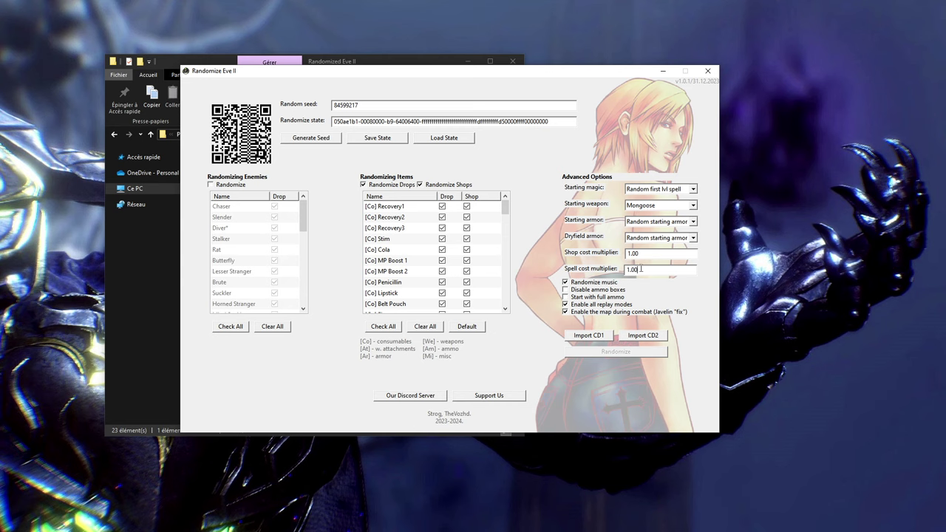
click(658, 190)
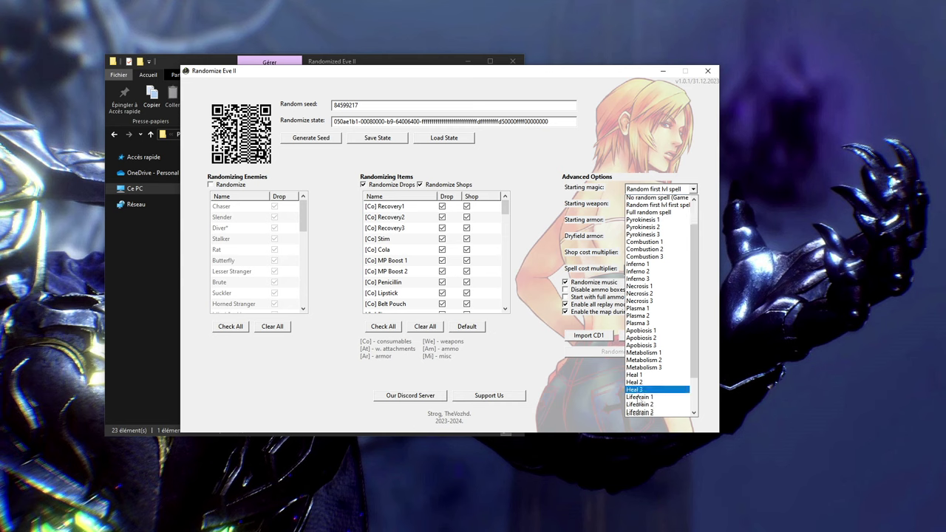
scroll(638, 401, down, 4)
scroll(638, 402, up, 4)
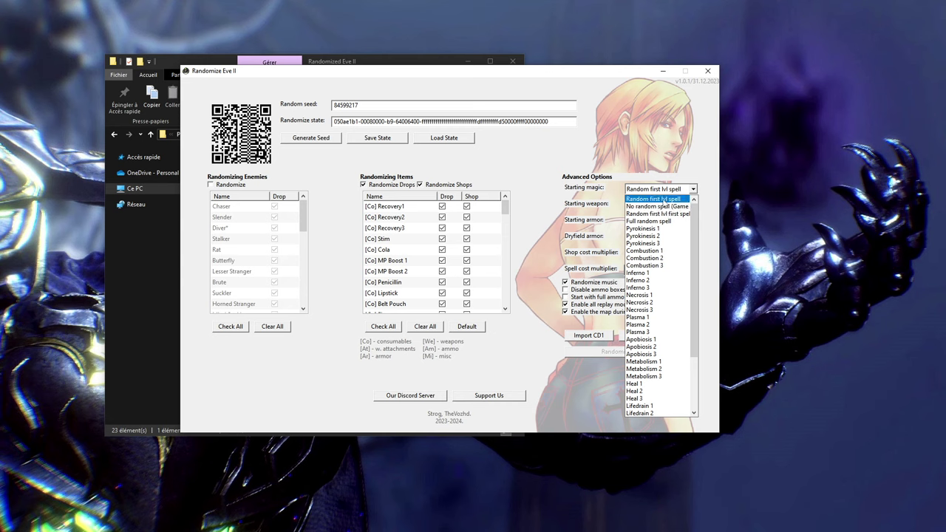
click(661, 200)
Set the starting weapon to the random starting weapon option and enable Start with full ammo.
click(660, 205)
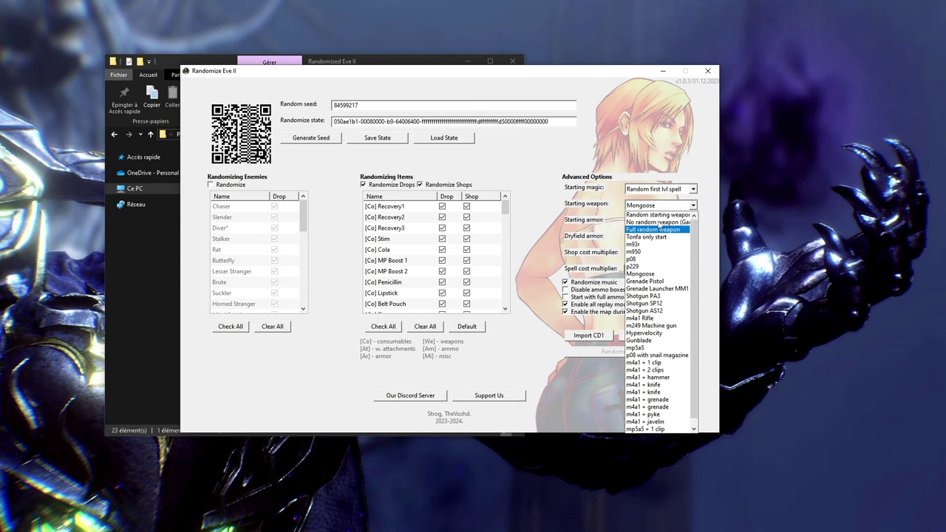
click(659, 214)
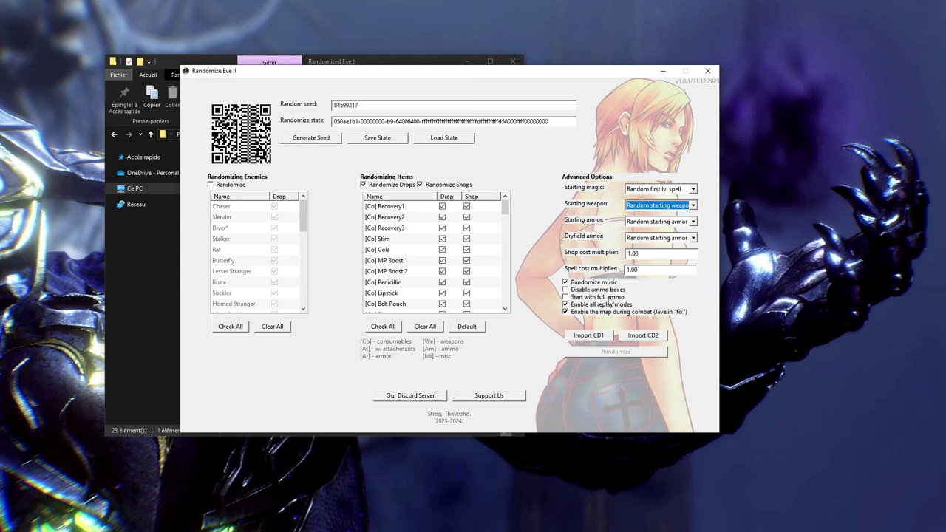
click(581, 298)
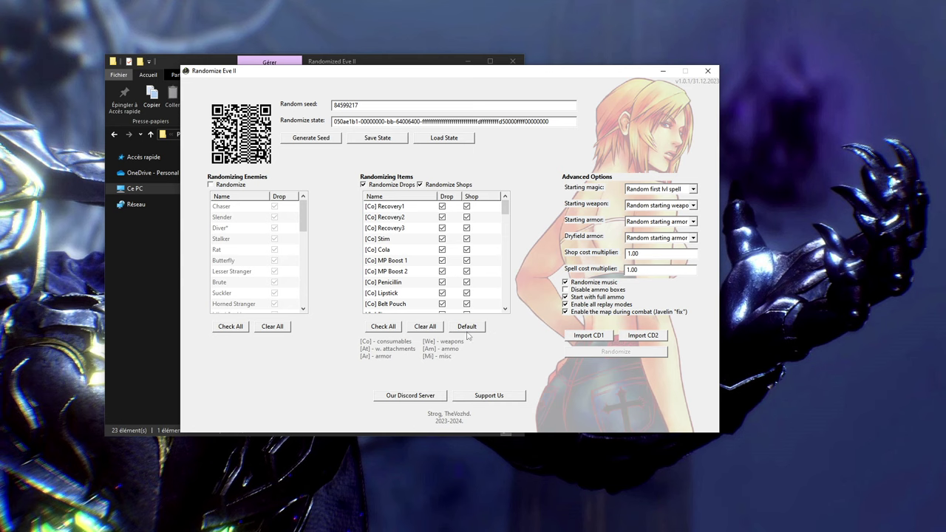
Turn on enemy randomization, look through the enemy list and uncheck all enemies in it.
click(211, 185)
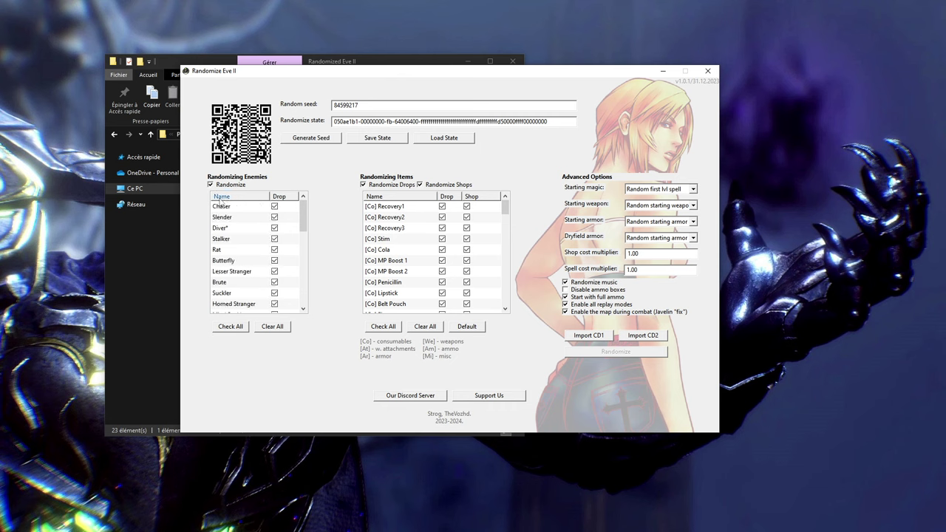
drag(303, 218, 303, 265)
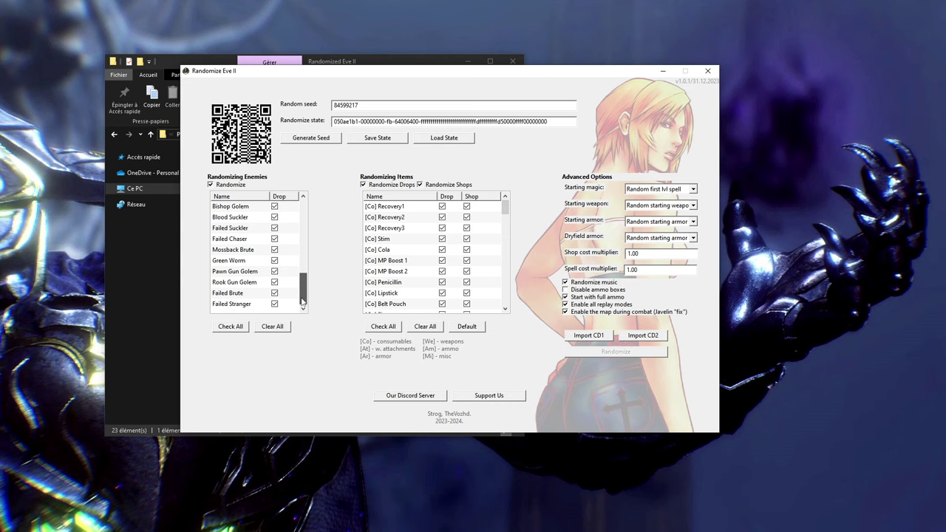
drag(302, 294, 303, 211)
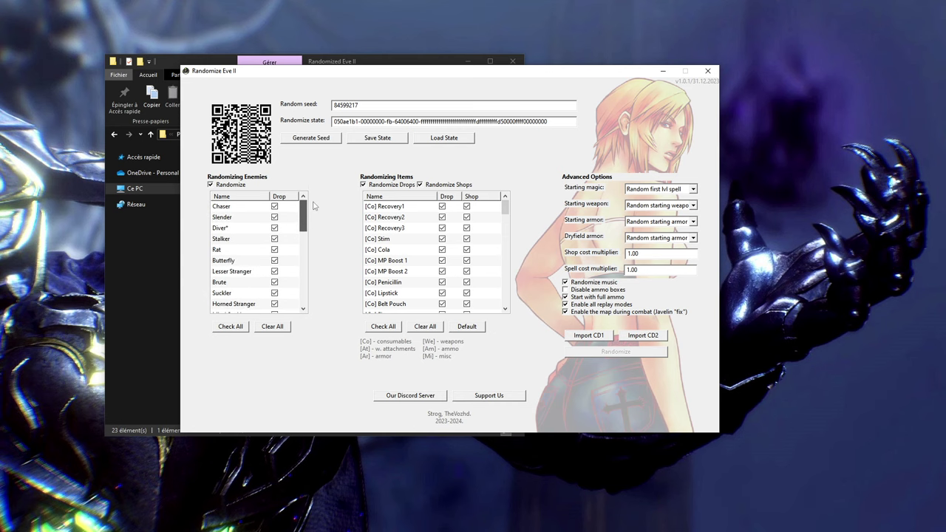
click(277, 329)
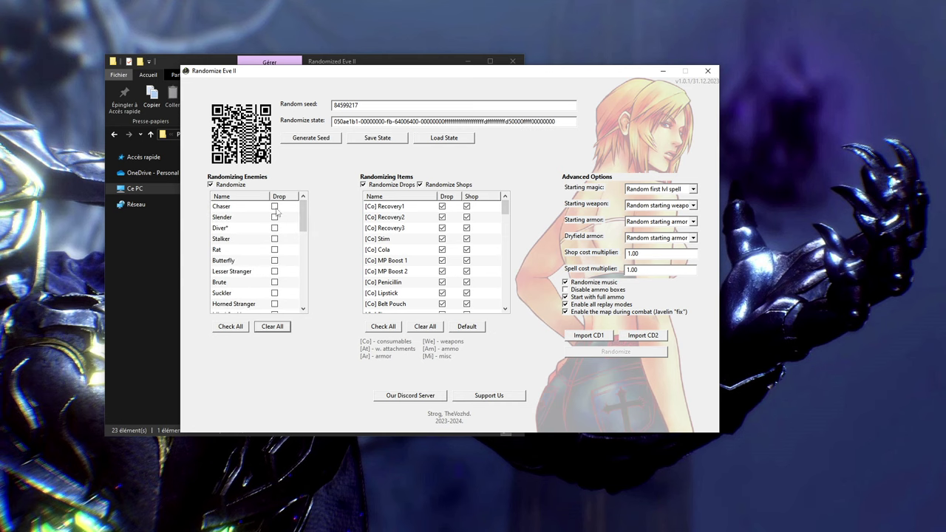
Include Rook Gun Golem, Pawn Gun Golem and Bishop Golem in the enemy randomization.
scroll(281, 295, down, 5)
scroll(281, 296, down, 2)
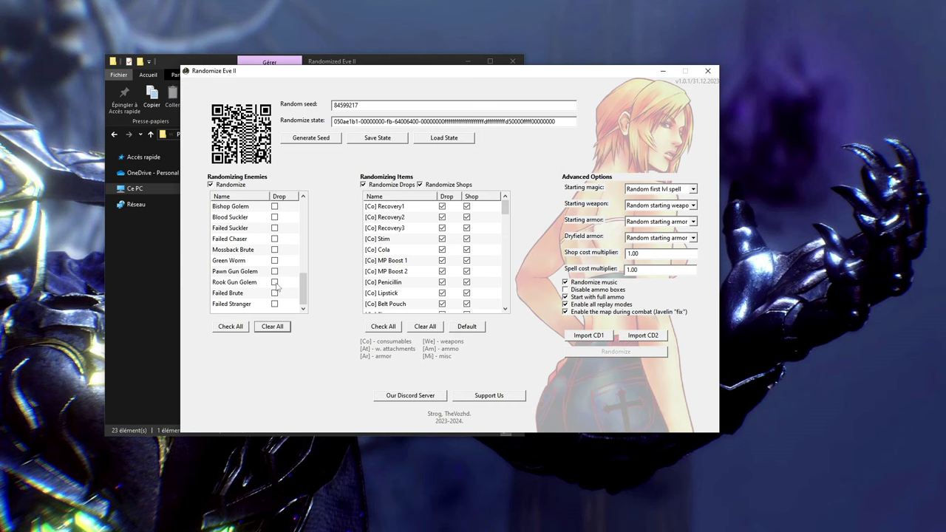
click(274, 281)
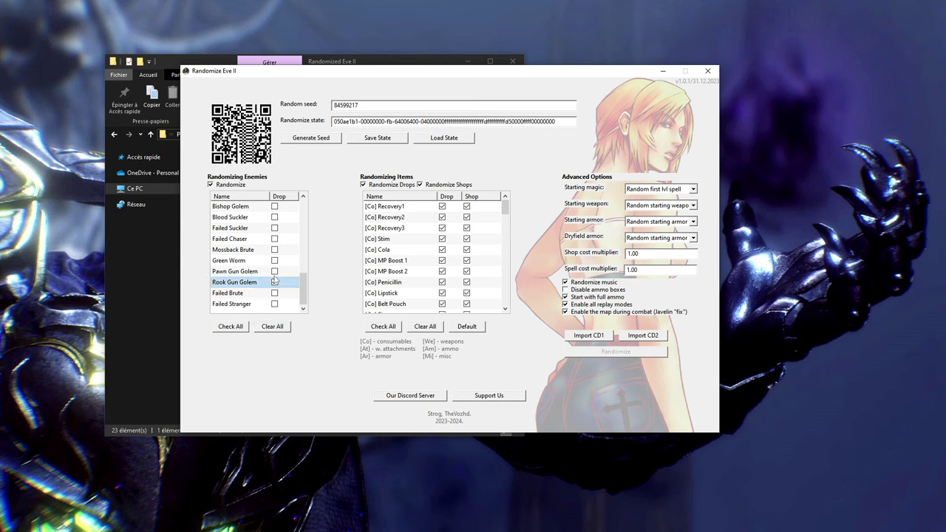
click(274, 280)
scroll(288, 299, up, 1)
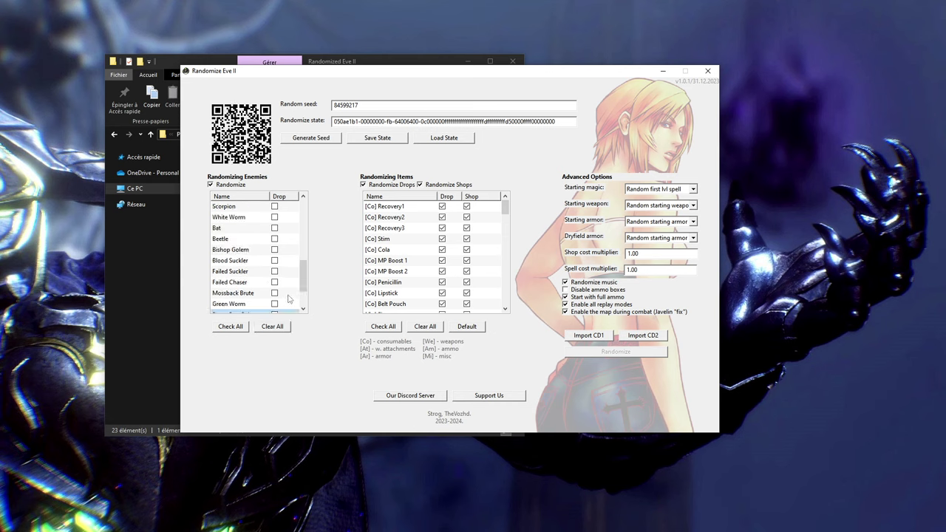
click(274, 250)
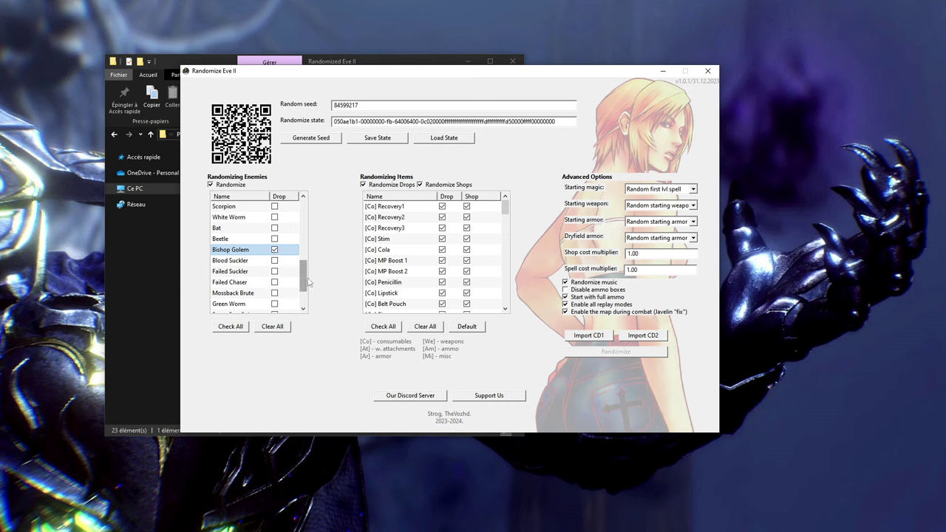
Include Rook Blade Golem, Knight Golem and Pawn Blade Golem in the enemy randomization, and look over the rest of the enemy list.
scroll(307, 284, down, 1)
scroll(307, 284, down, 3)
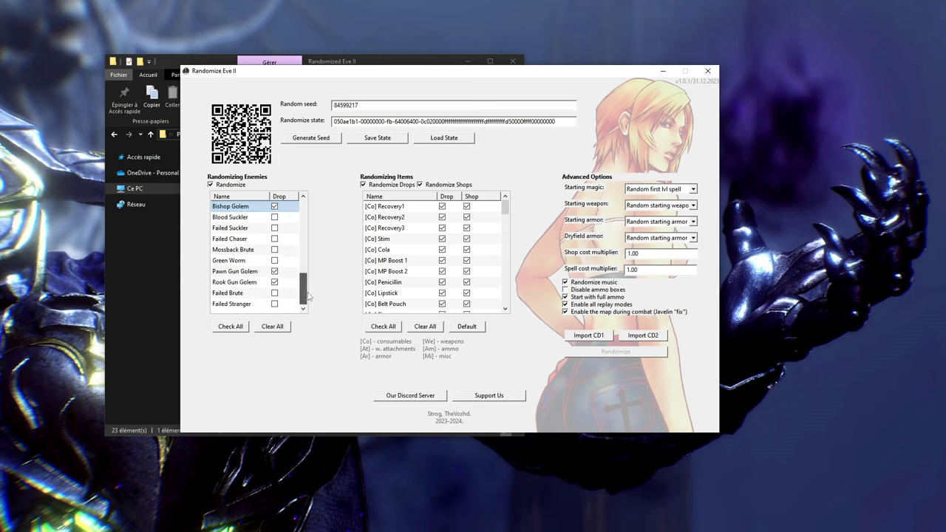
scroll(310, 295, up, 3)
scroll(310, 285, up, 6)
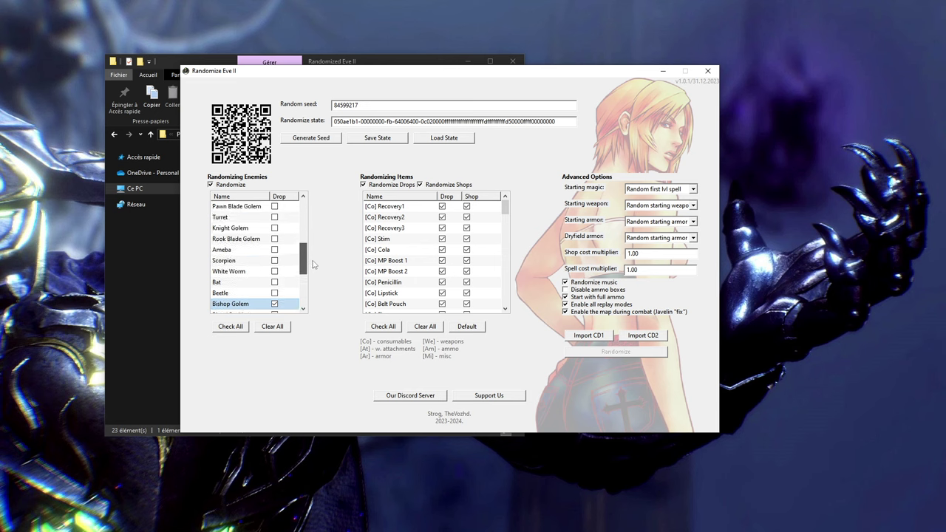
click(275, 238)
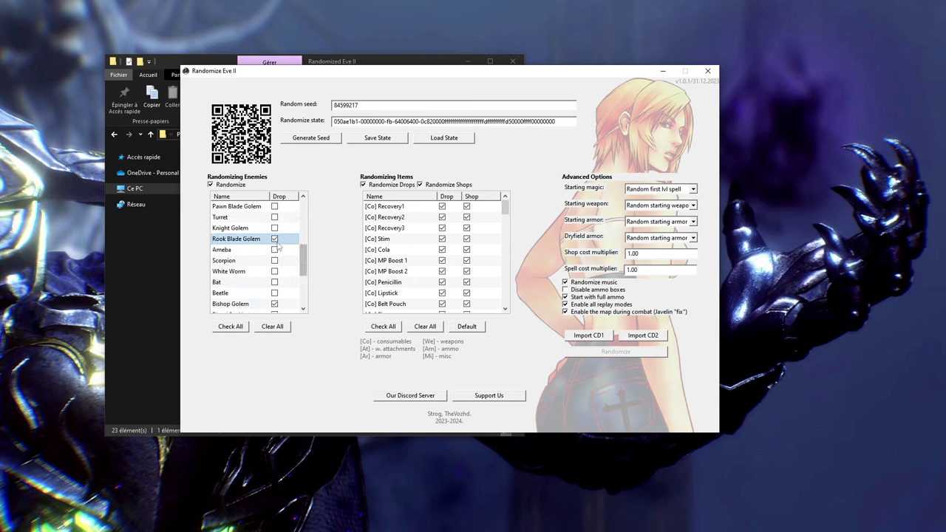
click(274, 227)
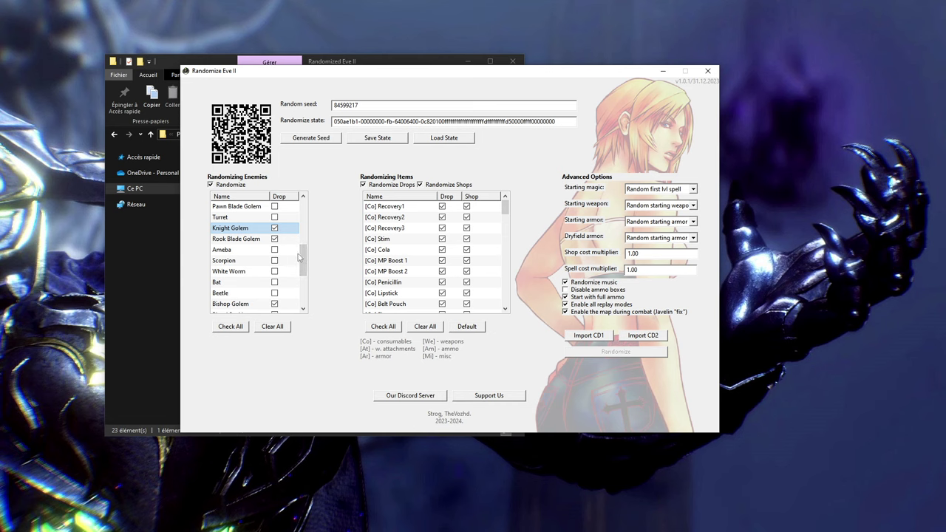
scroll(303, 258, up, 1)
scroll(303, 258, up, 1)
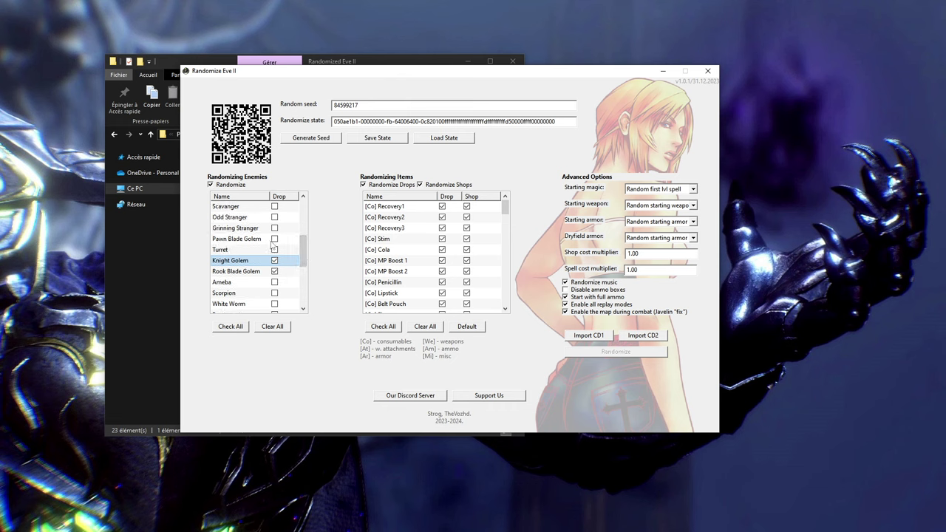
click(274, 239)
drag(299, 251, 318, 218)
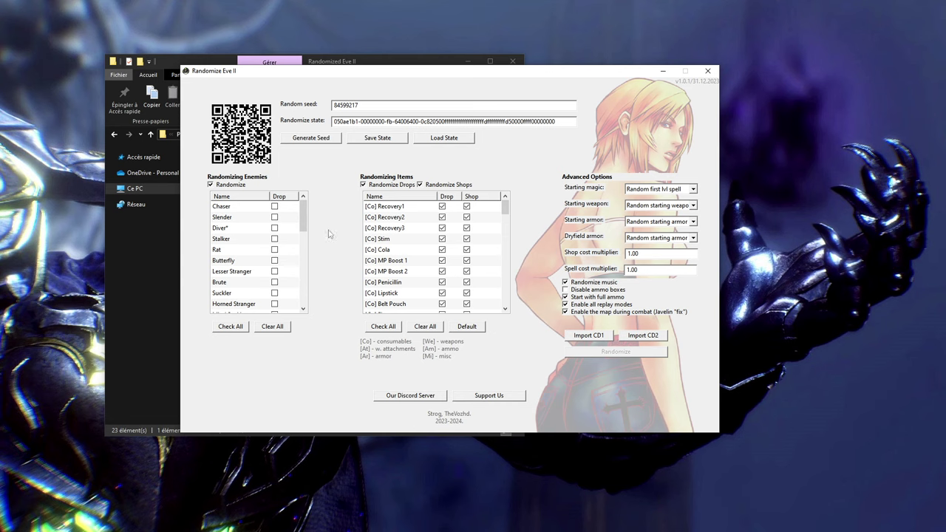
drag(310, 219, 303, 244)
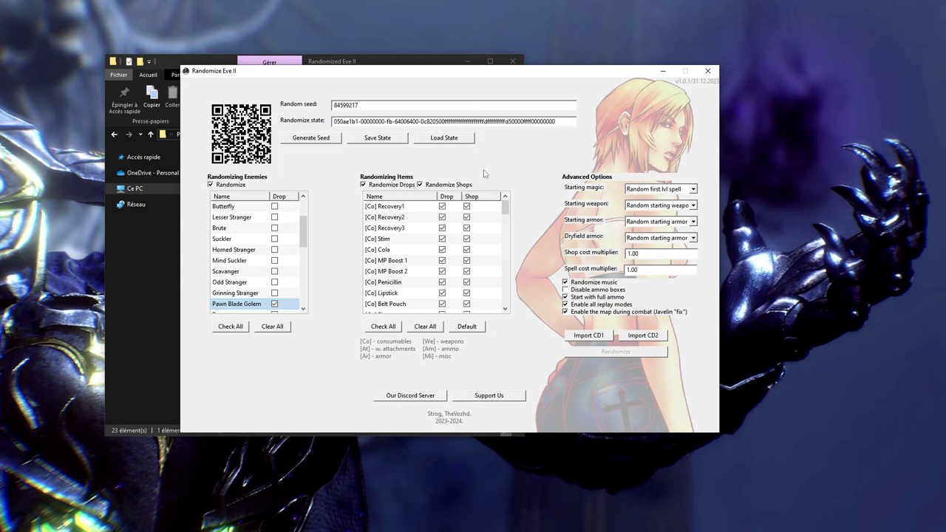
Exclude Ofuda Charm from the randomized shops, and switch its drop inclusion off and back on.
drag(505, 207, 495, 316)
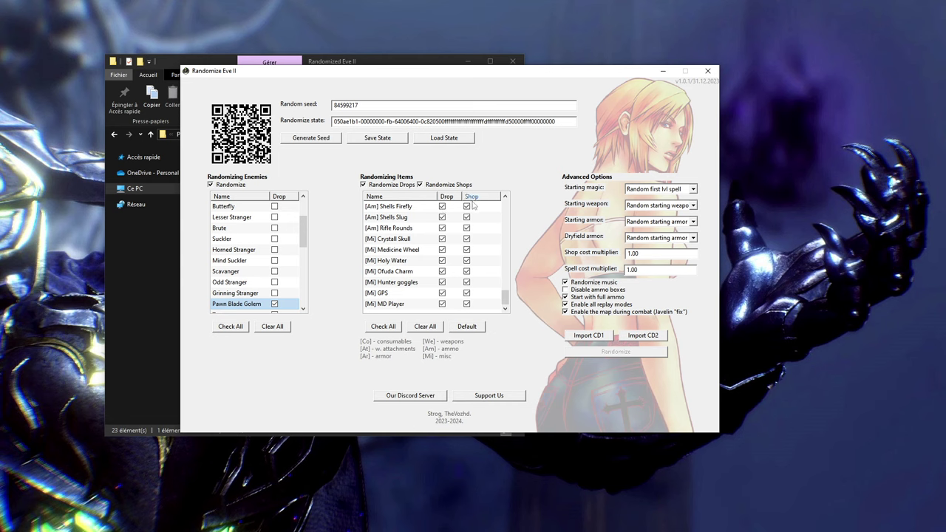
click(467, 271)
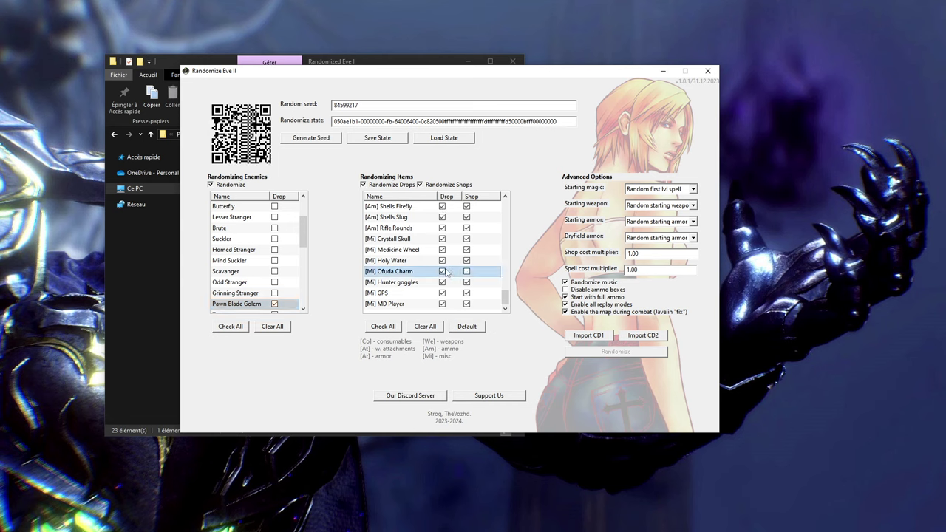
click(444, 271)
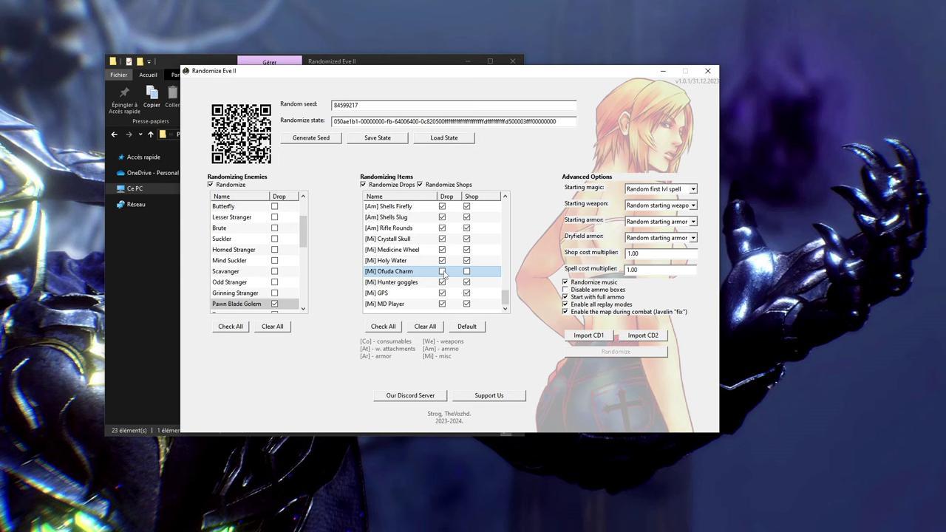
click(442, 272)
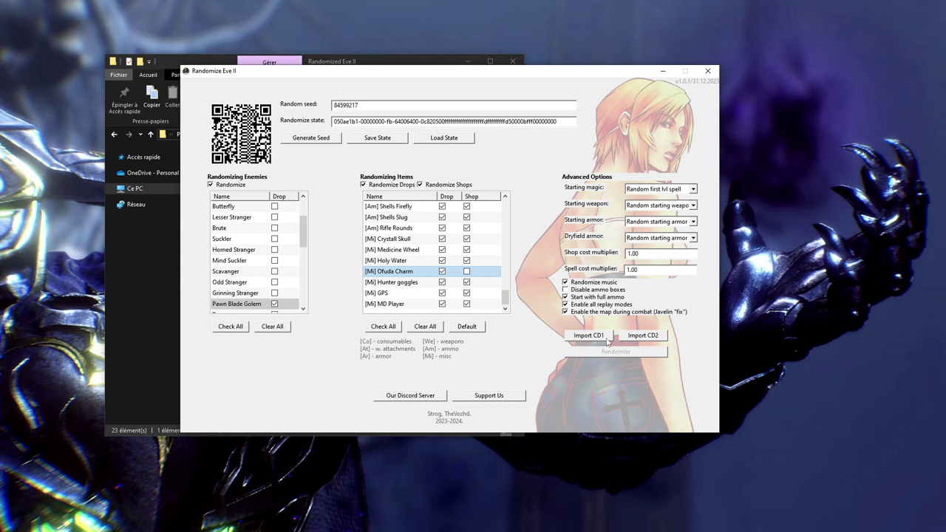
Import Parasite Eve II (USA) (Disc 1).bin as the first game disc.
click(579, 336)
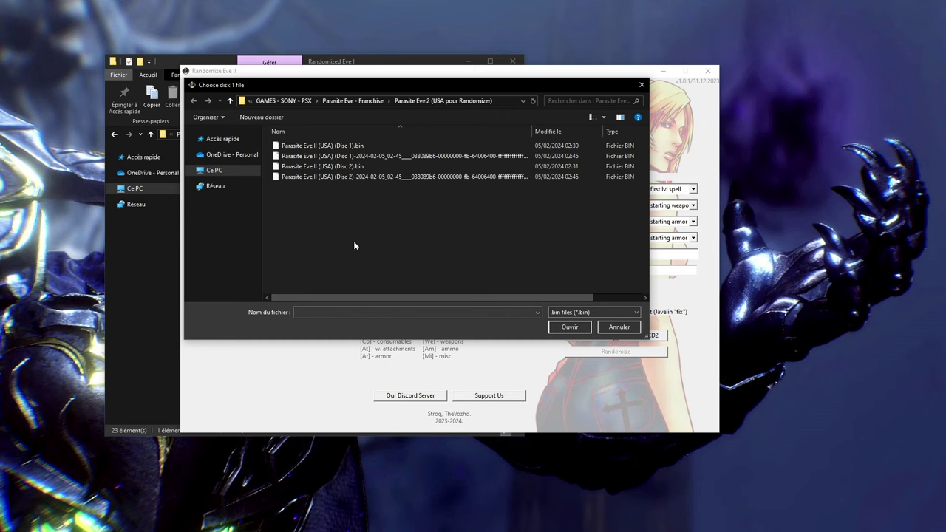
click(339, 146)
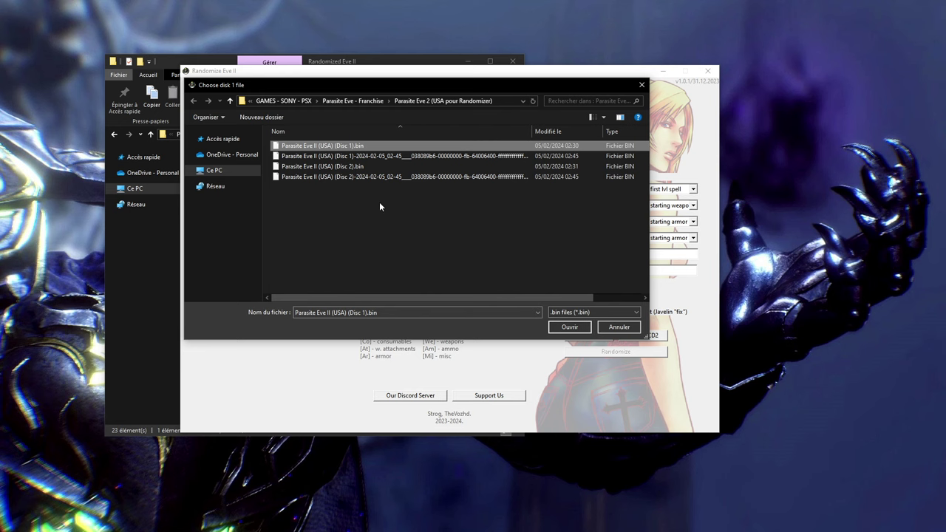
click(567, 327)
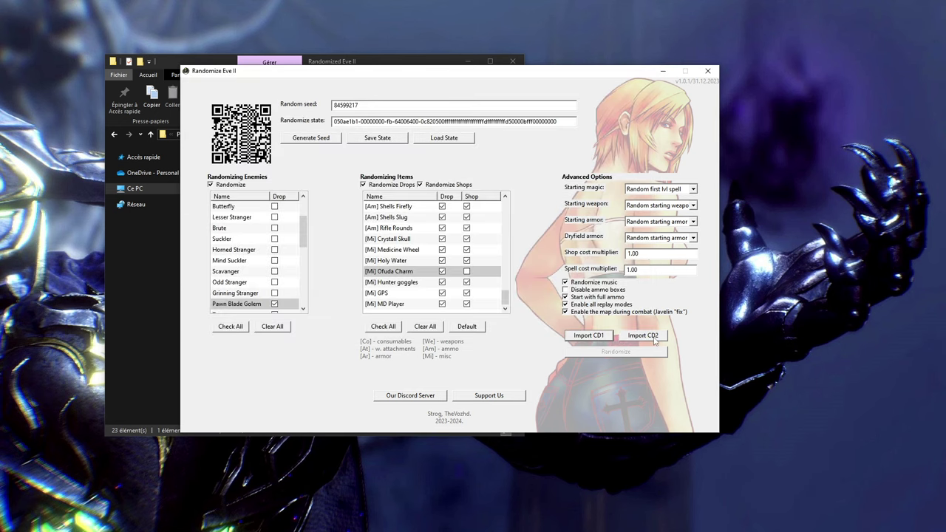
Import Parasite Eve II (USA) (Disc 2).bin as the second game disc.
click(643, 335)
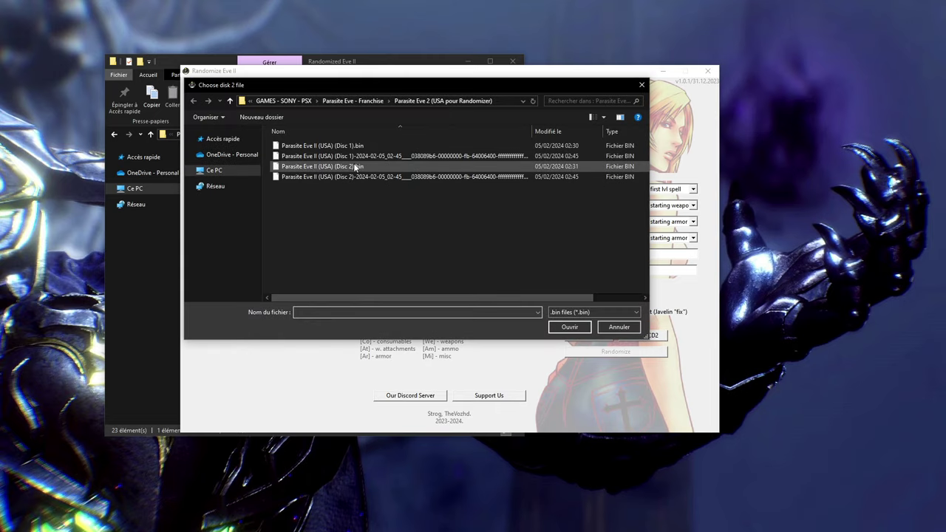
click(356, 166)
click(572, 327)
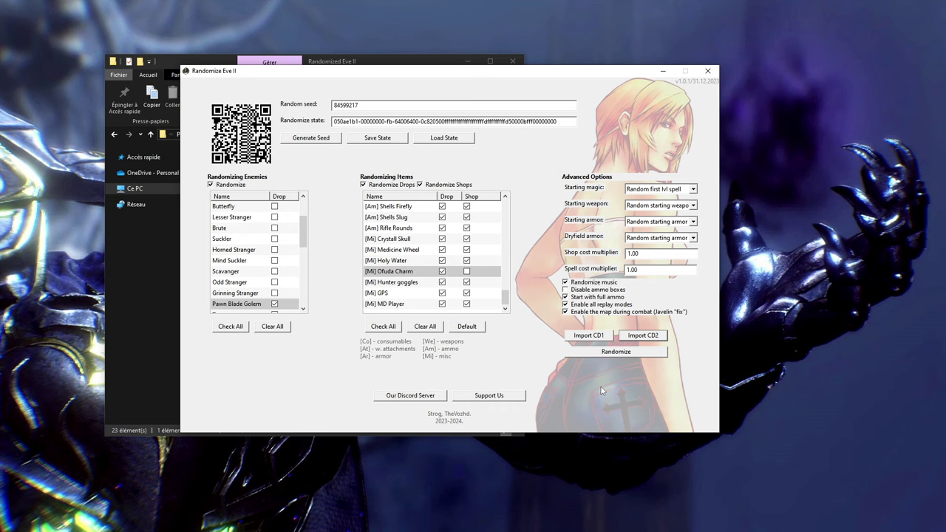
Examine the full names of the previously randomized disc files in the disk 1 file chooser, and close it without choosing one.
click(603, 336)
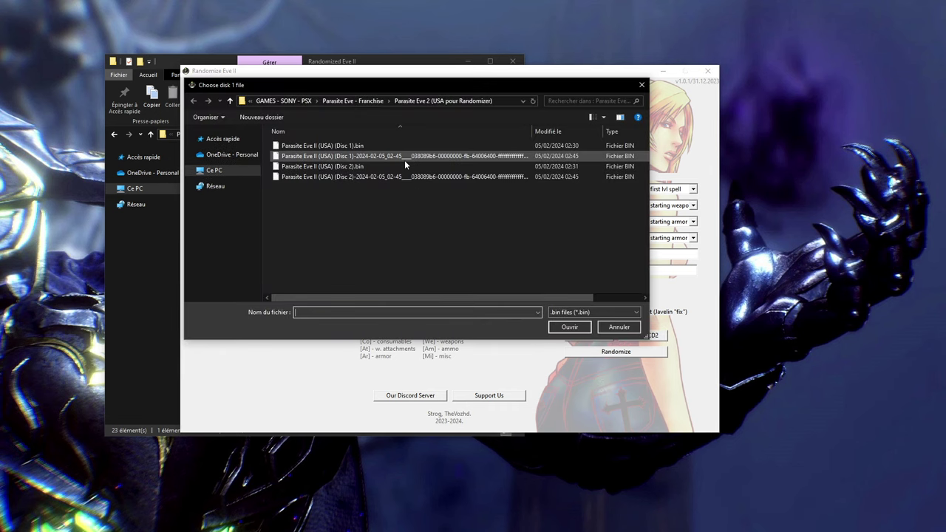
drag(531, 131, 692, 126)
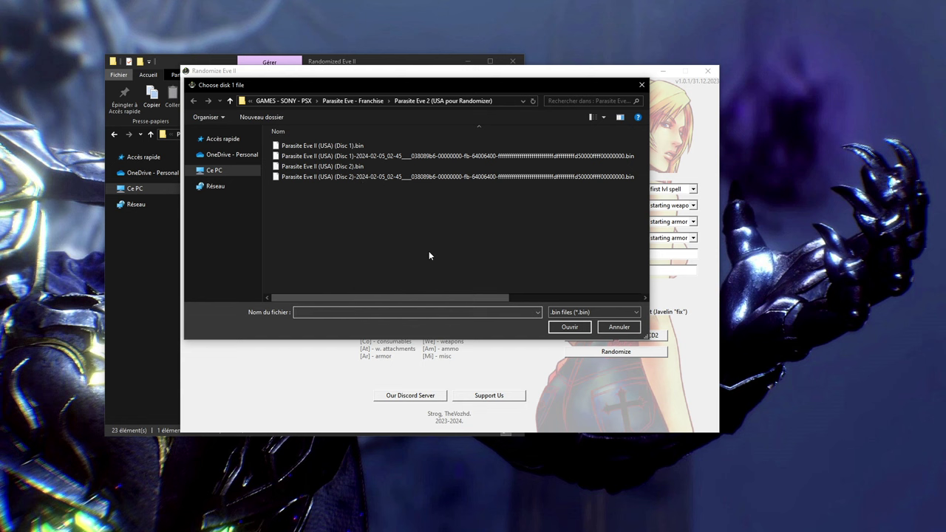
click(641, 84)
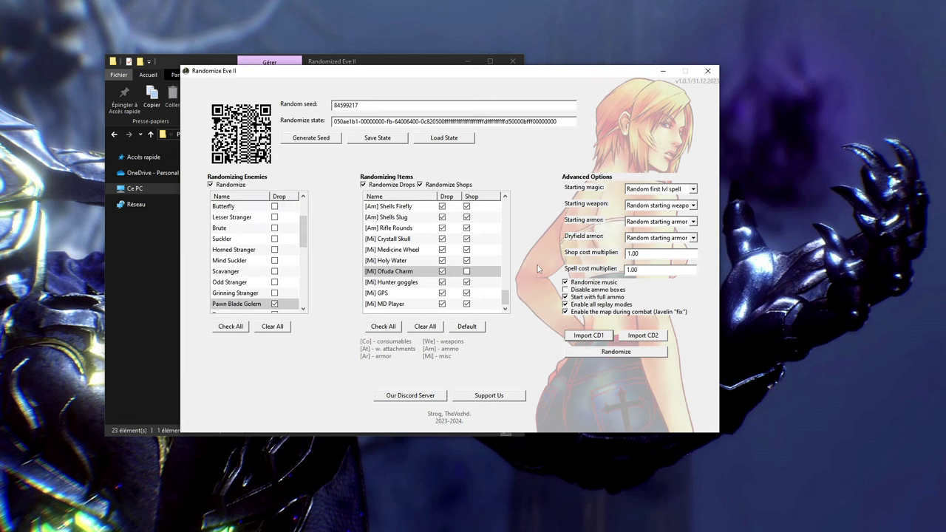